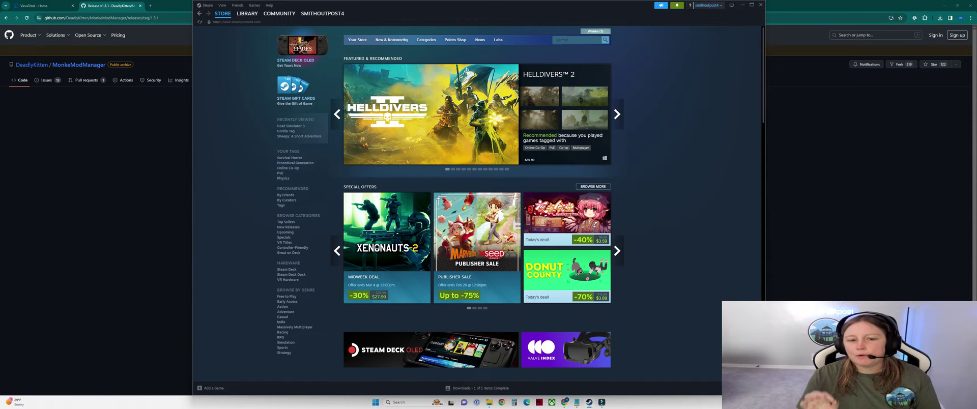
# Step: Search the Steam store for Gorilla Tag, then switch to the Library home
pyautogui.click(575, 40)
pyautogui.write('Gorilla Tag')
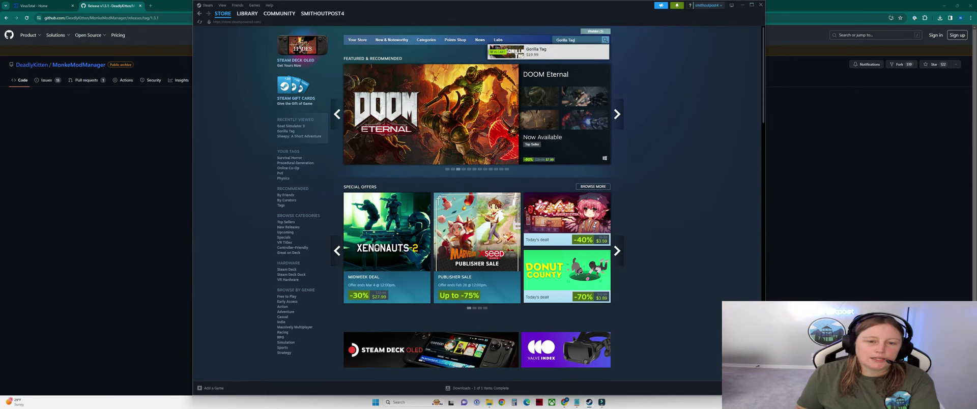
pyautogui.press('Return')
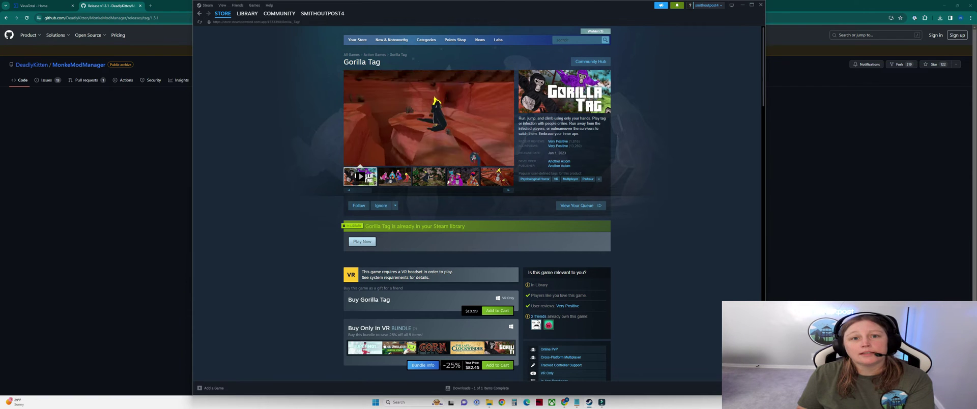
pyautogui.click(247, 13)
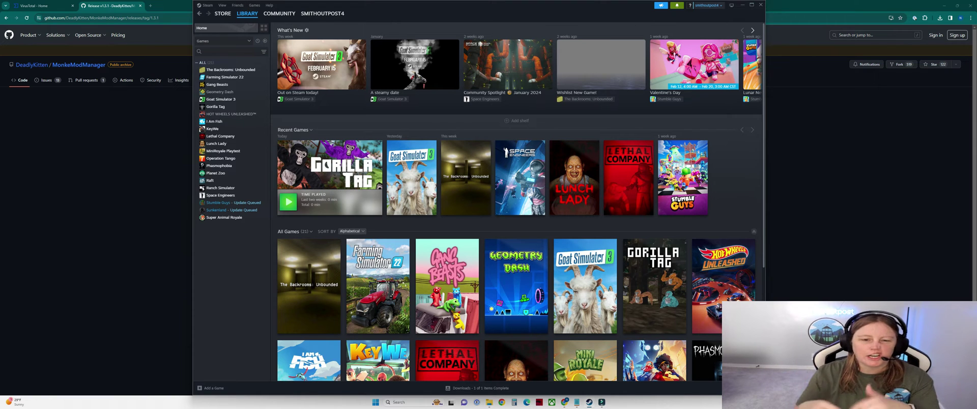
# Step: Set Steam aside, scroll the v1.3.1 release notes, and go to the MonkeModManager repository page
pyautogui.hotkey('alt', 'Tab')
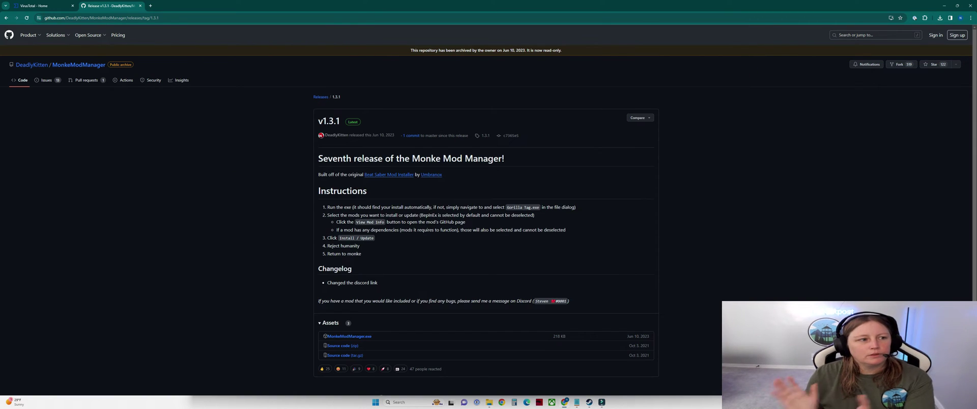
pyautogui.hotkey('ctrl', 'l')
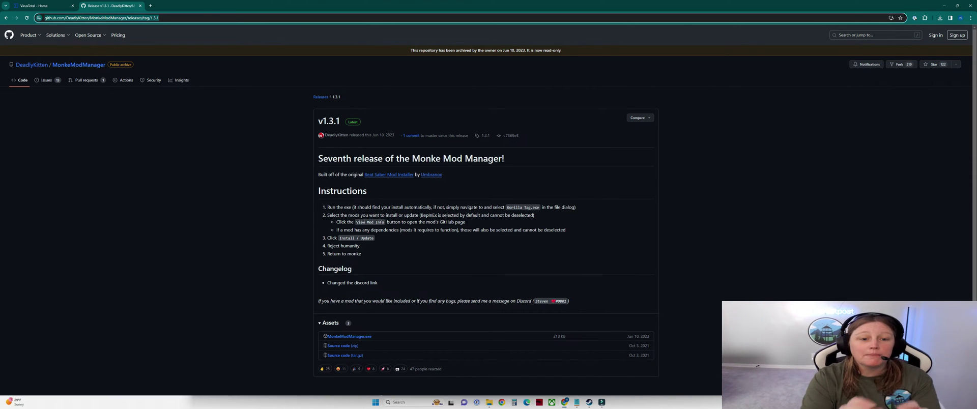
pyautogui.scroll(-1, 488, 211)
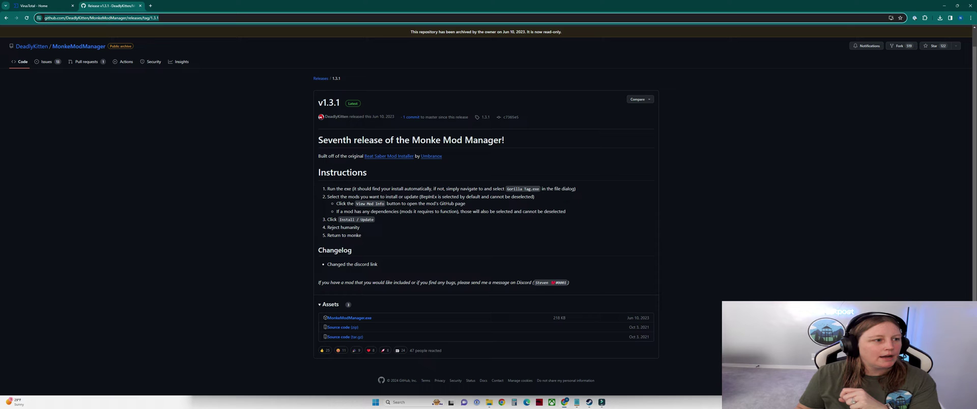
pyautogui.click(78, 47)
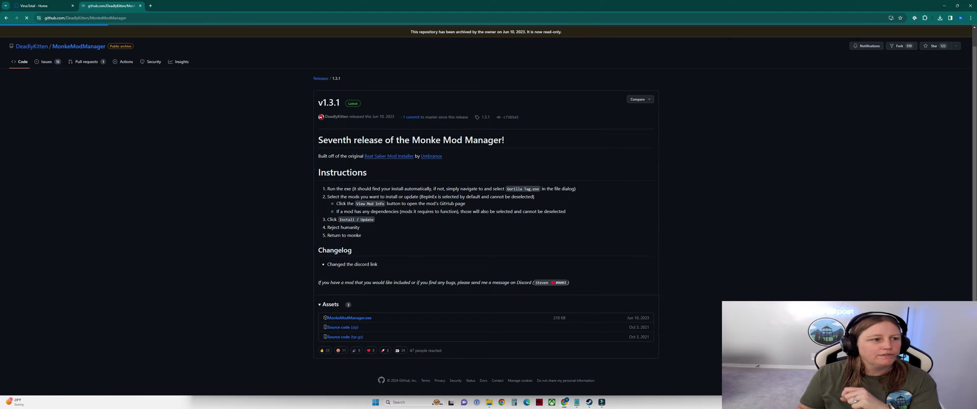
# Step: Google 'Monke mod manager' and open the DeadlyKitten/MonkeModManager GitHub result
pyautogui.hotkey('ctrl', 'l')
pyautogui.write('google.com')
pyautogui.press('Return')
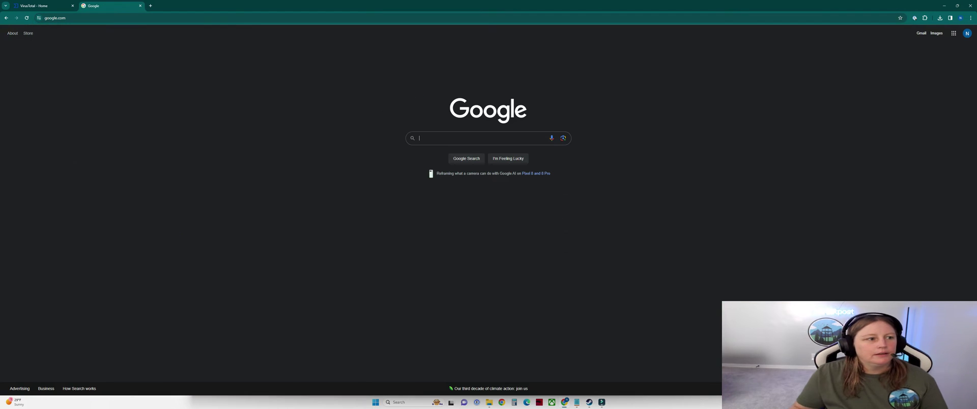
pyautogui.write('Mon')
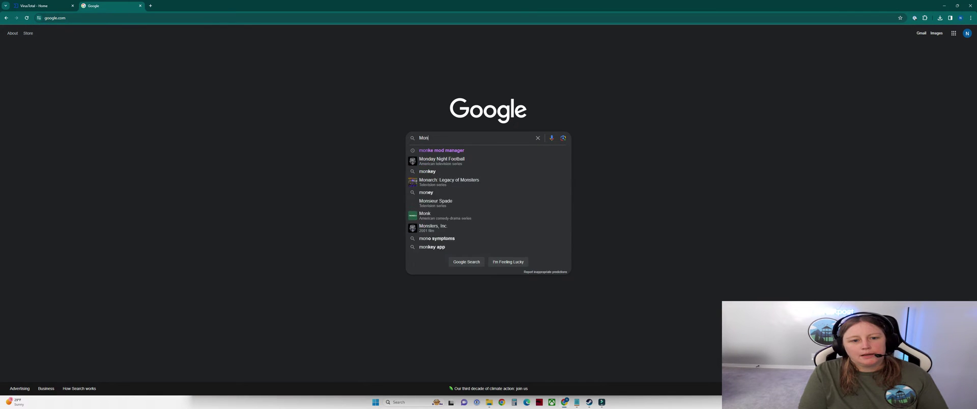
pyautogui.write('ke mod manager')
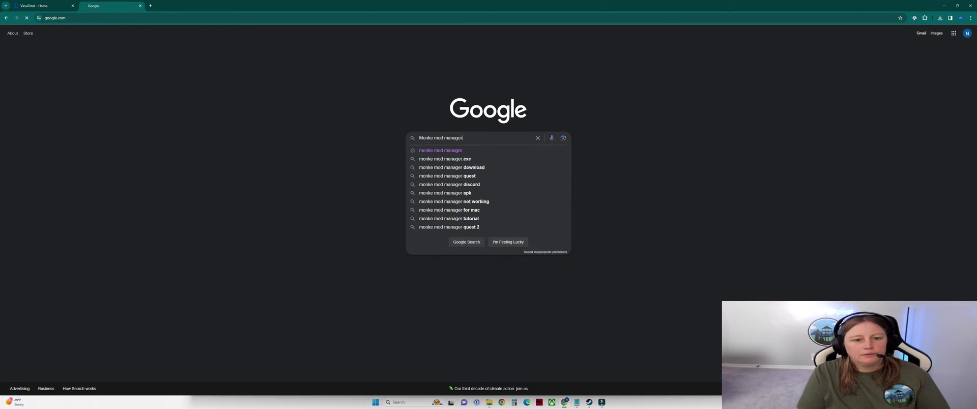
pyautogui.press('Return')
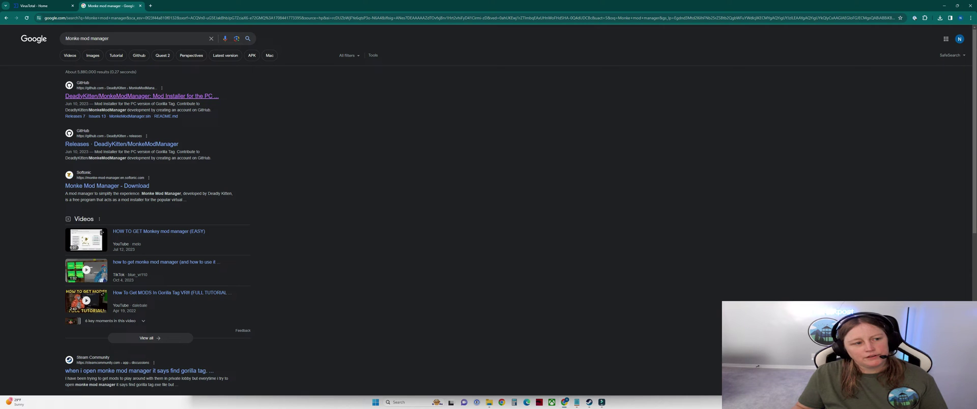
pyautogui.click(141, 96)
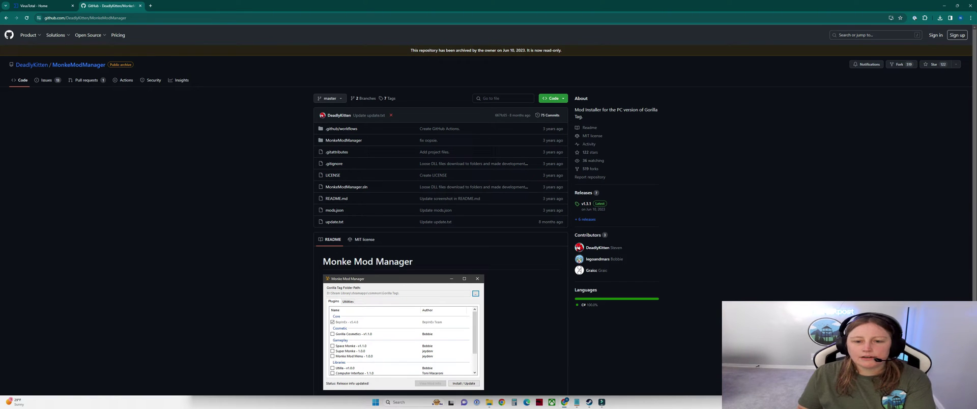
# Step: Open the MonkeModManager Releases page and scroll to the v1.3.1 assets
pyautogui.click(583, 193)
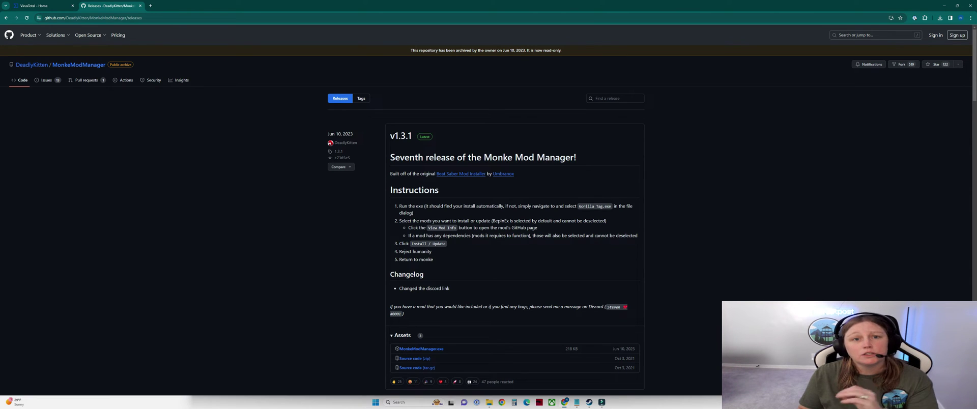
pyautogui.scroll(-1, 423, 292)
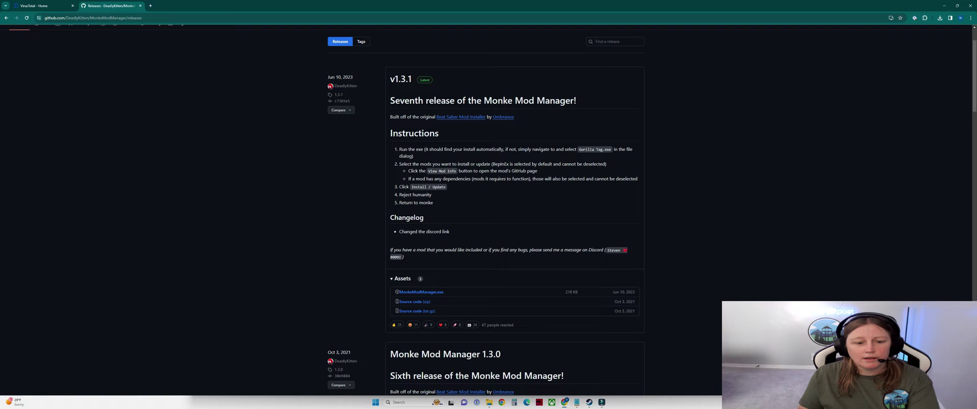
# Step: Copy the link address of the MonkeModManager.exe asset
pyautogui.rightClick(432, 293)
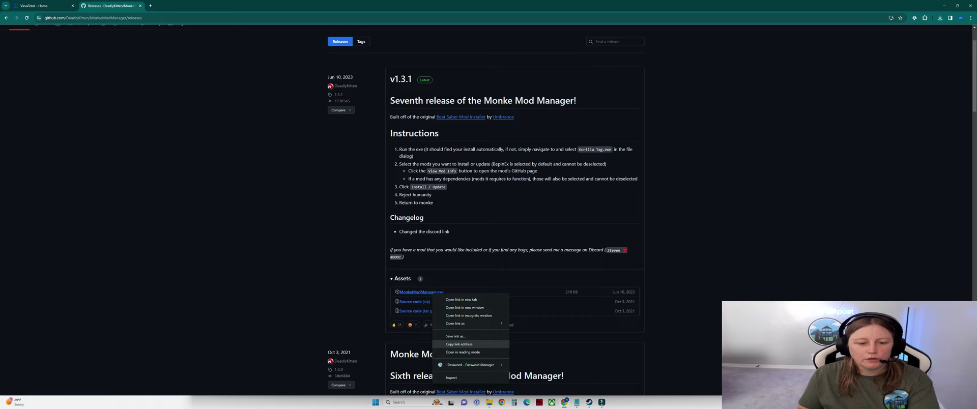
pyautogui.click(459, 344)
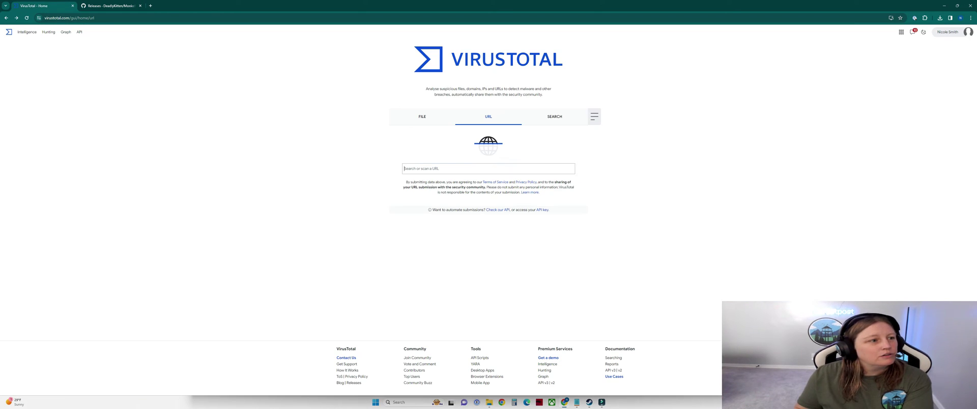
# Step: Paste the MonkeModManager.exe download link into VirusTotal's URL scanner and run the scan
pyautogui.hotkey('ctrl', 'shift', 'Tab')
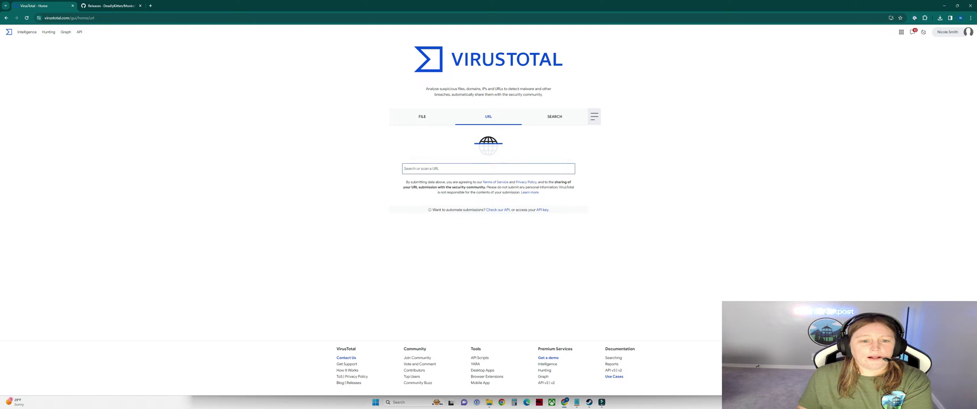
pyautogui.hotkey('ctrl', 'v')
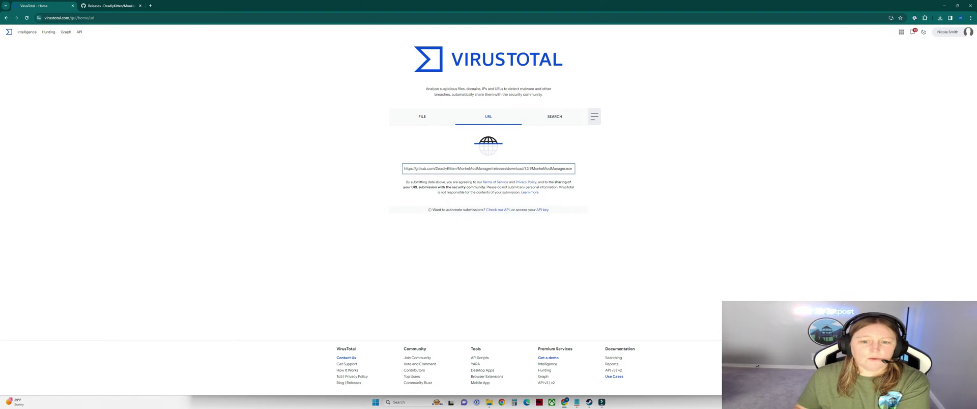
pyautogui.press('Return')
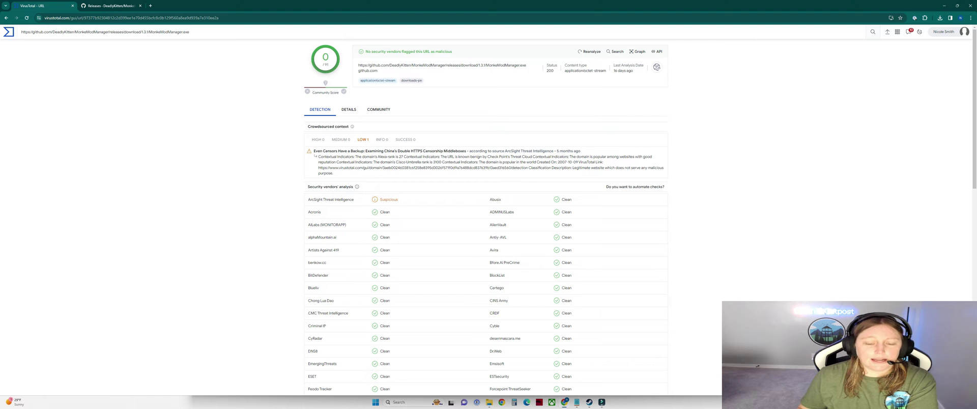
# Step: Review VirusTotal's clean vendor results, then return to the GitHub Releases tab
pyautogui.scroll(-3, 486, 219)
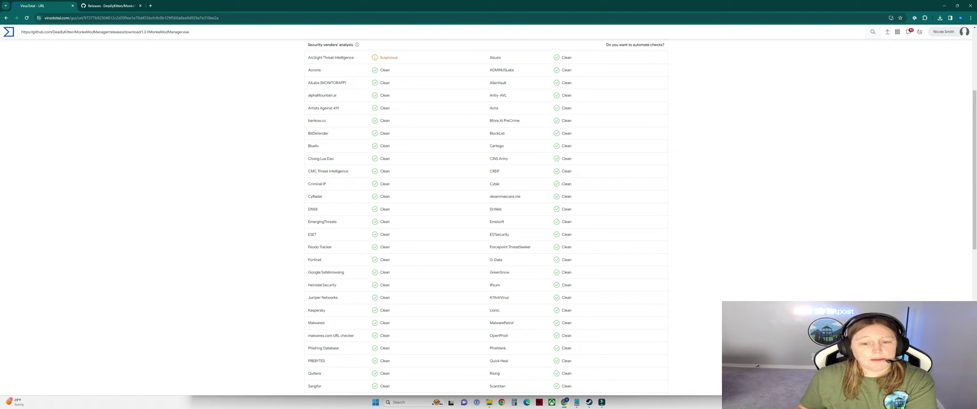
pyautogui.scroll(3, 487, 219)
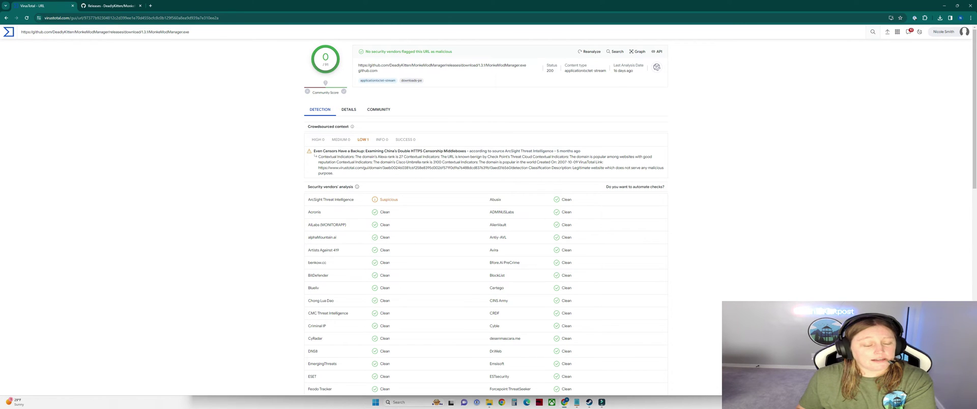
pyautogui.scroll(-1, 486, 219)
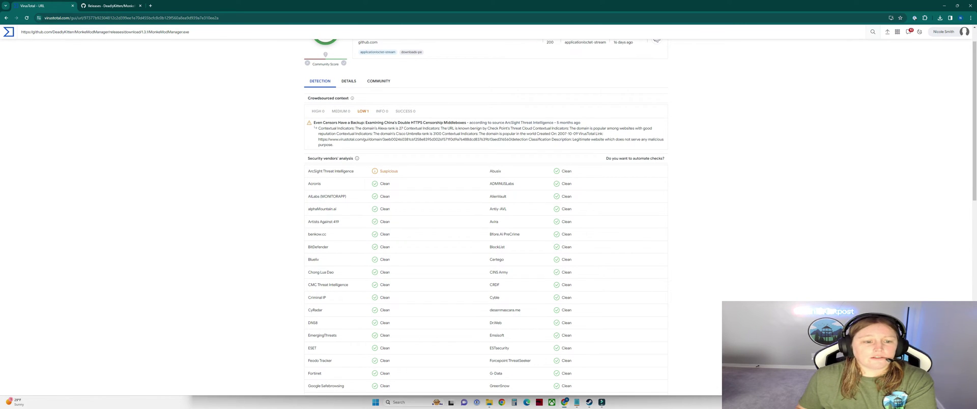
pyautogui.click(123, 6)
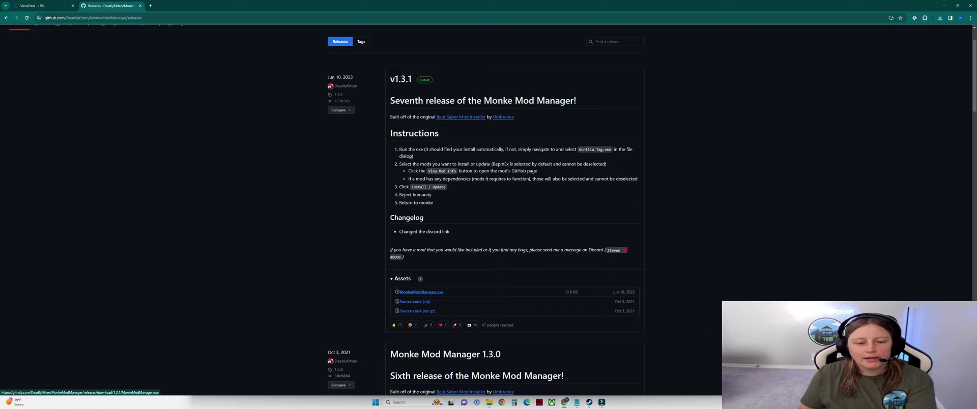
# Step: Download MonkeModManager.exe from the v1.3.1 release assets
pyautogui.click(421, 292)
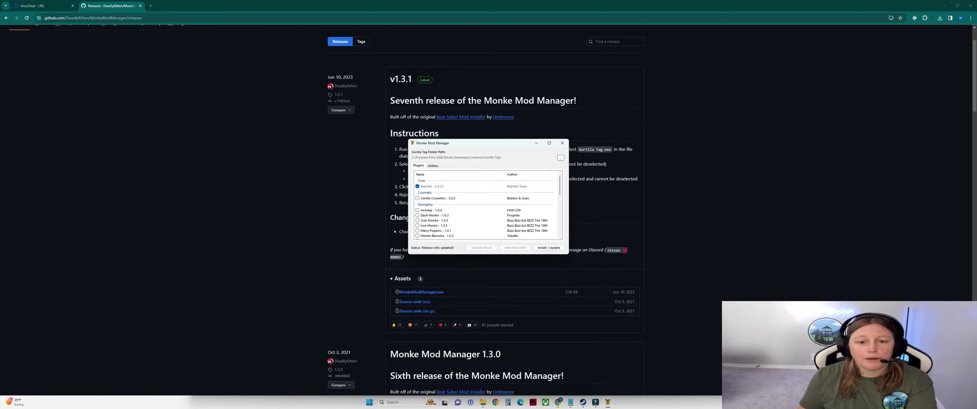
# Step: Enlarge and reposition the Monke Mod Manager window so the full plugin list shows
pyautogui.moveTo(464, 254); pyautogui.dragTo(472, 377)
pyautogui.moveTo(465, 143); pyautogui.dragTo(464, 64)
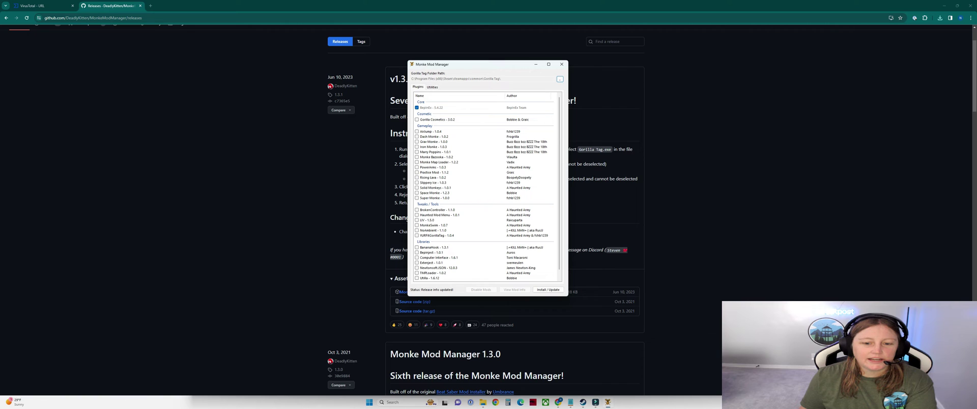
pyautogui.moveTo(570, 300); pyautogui.dragTo(624, 359)
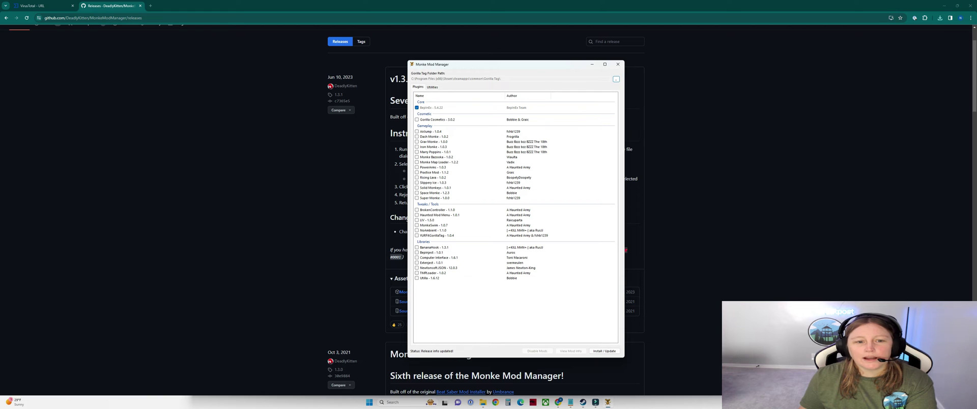
# Step: Tick Gorilla Cosmetics, PowerArms and Computer Interface in the Plugins list
pyautogui.click(417, 120)
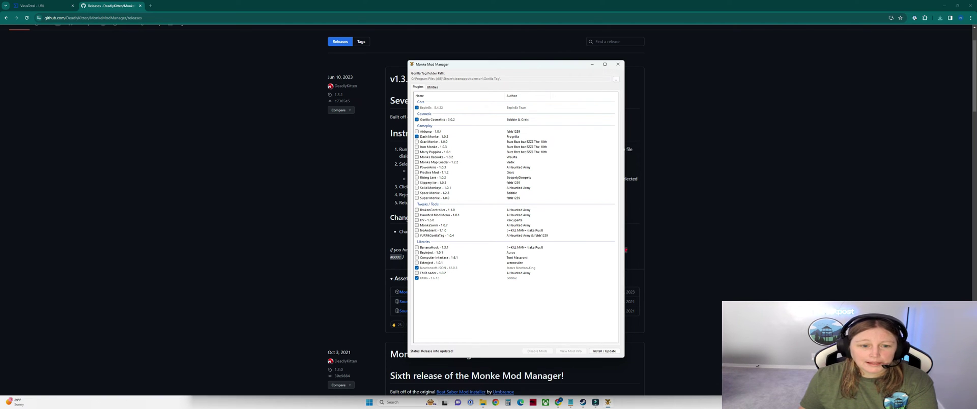
pyautogui.click(433, 167)
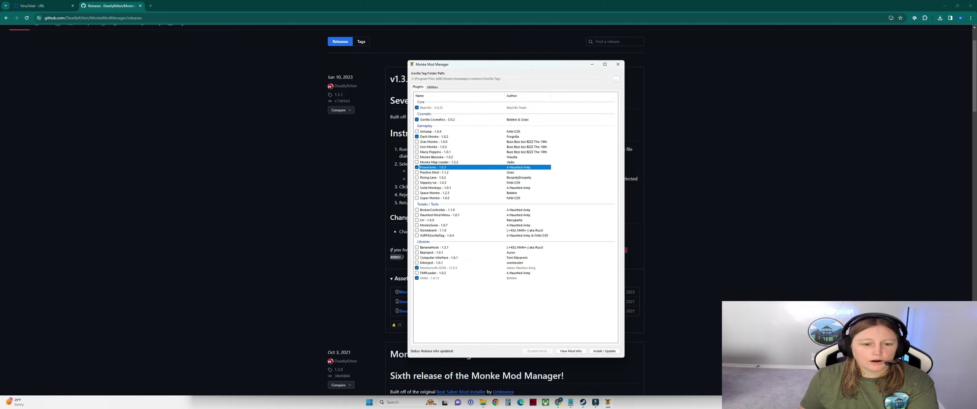
pyautogui.click(417, 257)
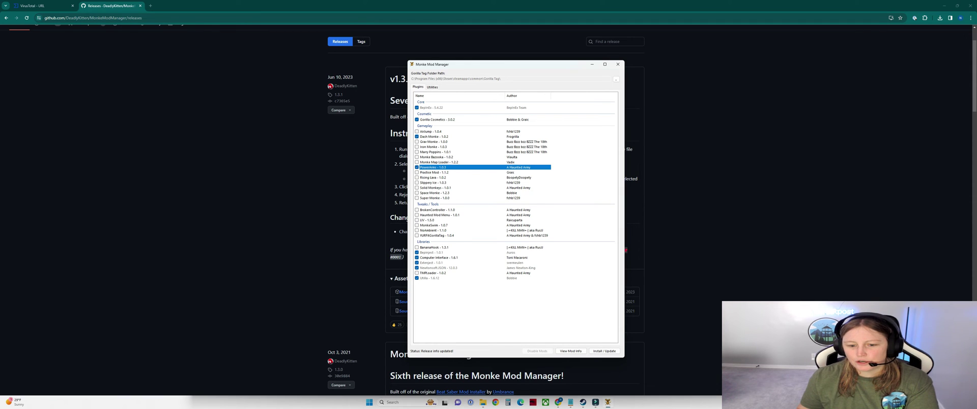
# Step: Install the selected mods and open the Utilities page once installation completes
pyautogui.click(605, 351)
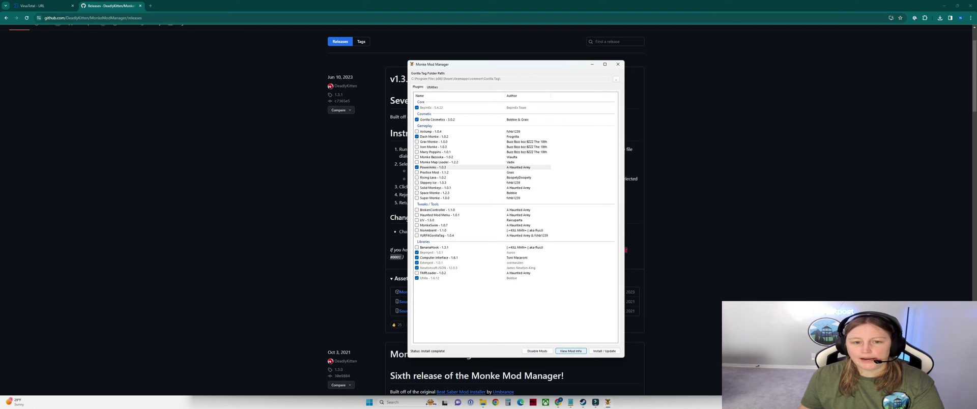
pyautogui.click(432, 88)
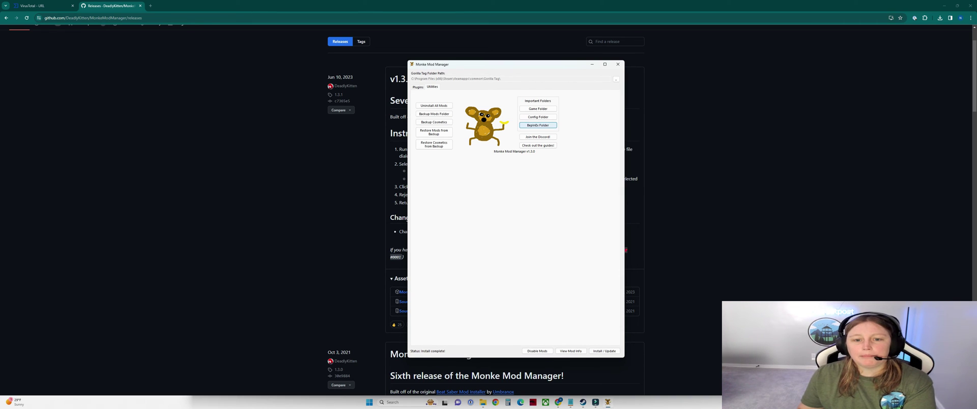
# Step: Open Gorilla Tag's BepInEx folder from the Utilities tab to see its core and plugins folders
pyautogui.click(538, 125)
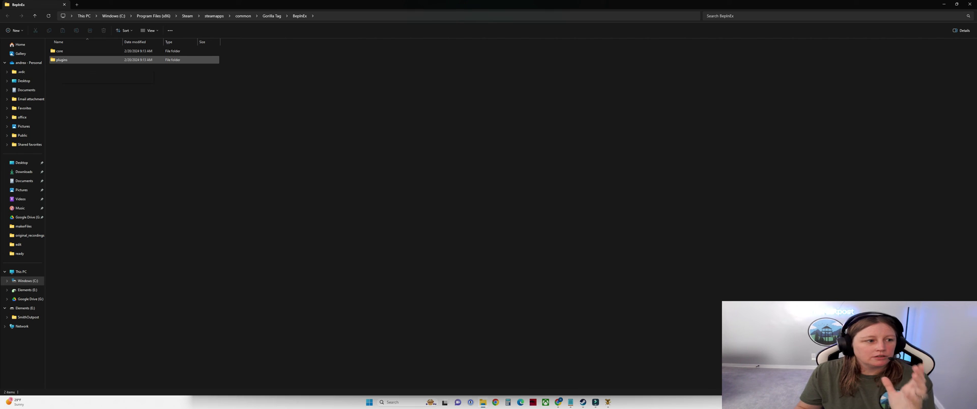
# Step: Open the plugins folder and browse from PowerArms up to ComputerInterface among the seven mod folders
pyautogui.doubleClick(62, 60)
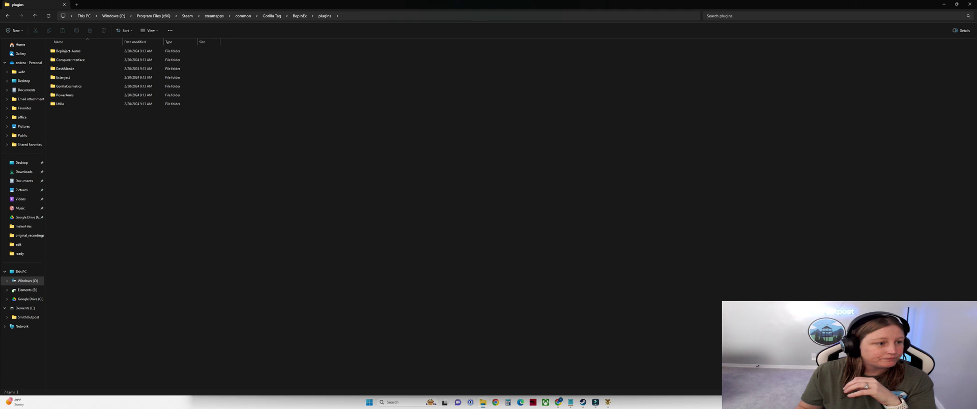
pyautogui.click(65, 95)
pyautogui.press('Up')
pyautogui.press('Up')
pyautogui.press('Up')
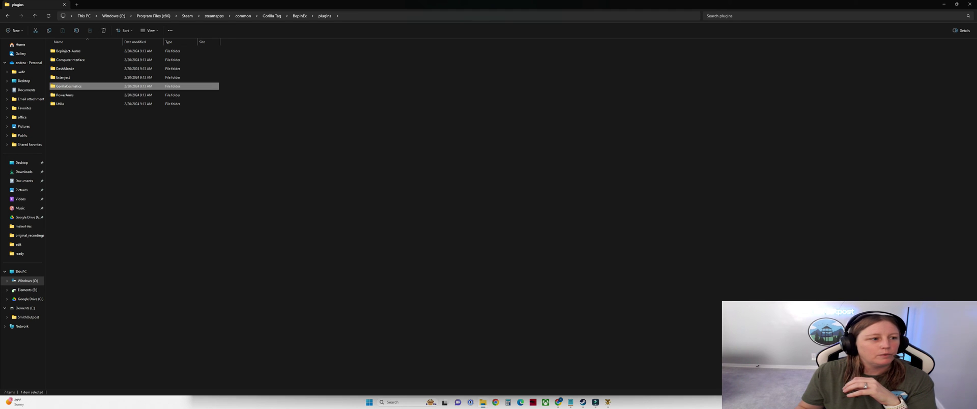
pyautogui.press('Up')
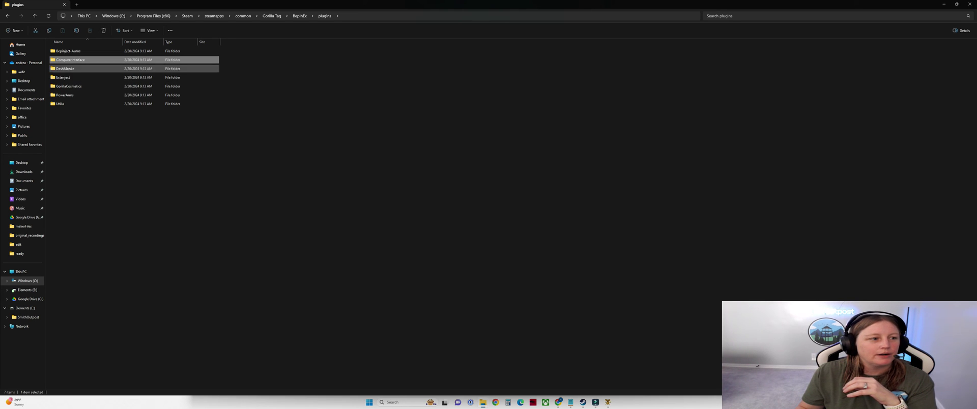